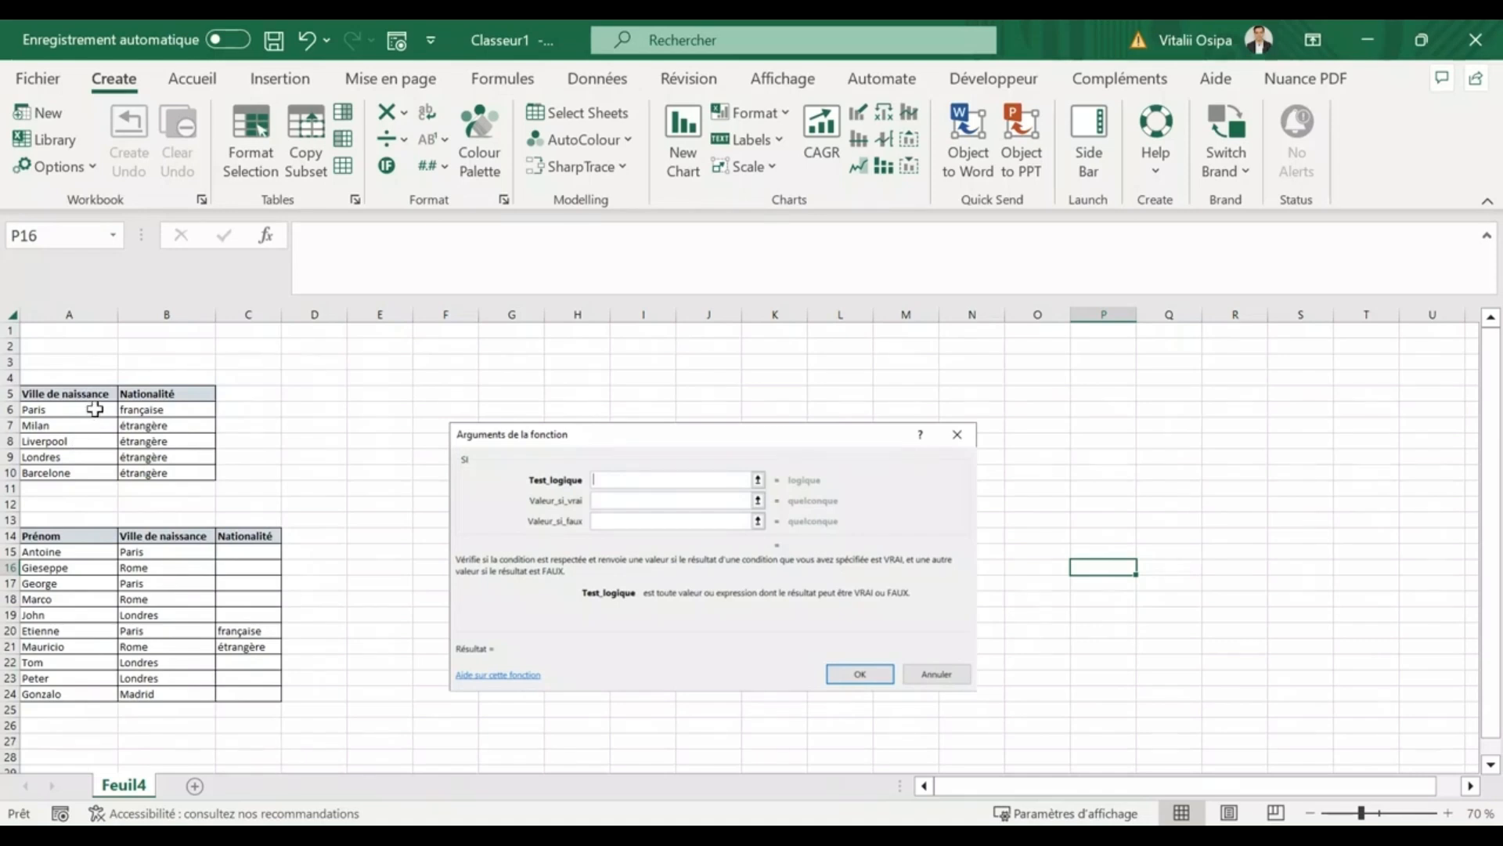
Examine the birth-city and nationality reference table in A5:B10 and the people table with its Nationalité column starting at A14.
left_click(94, 409)
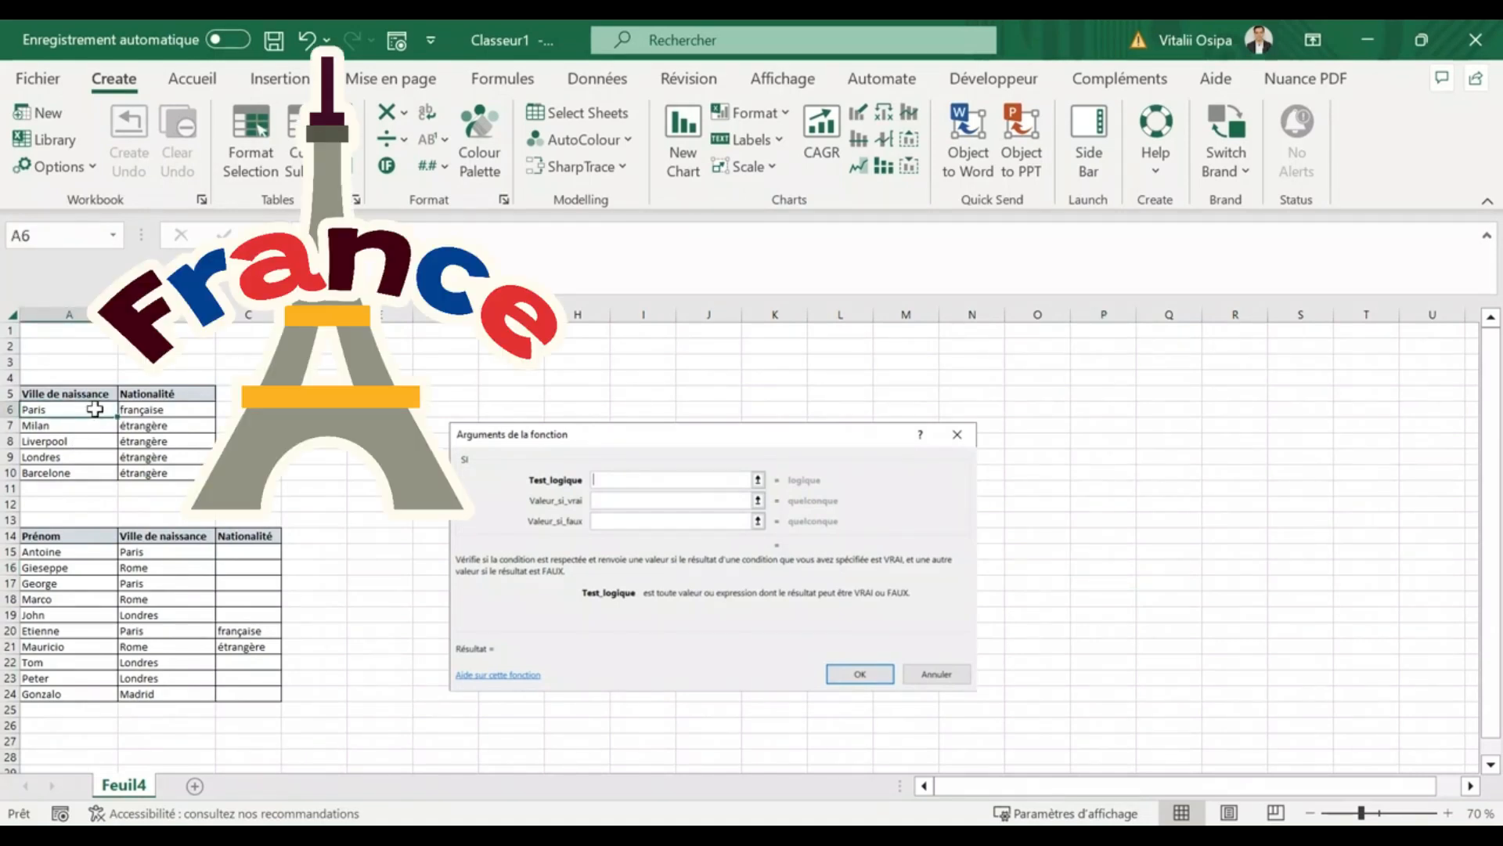
left_click(193, 411)
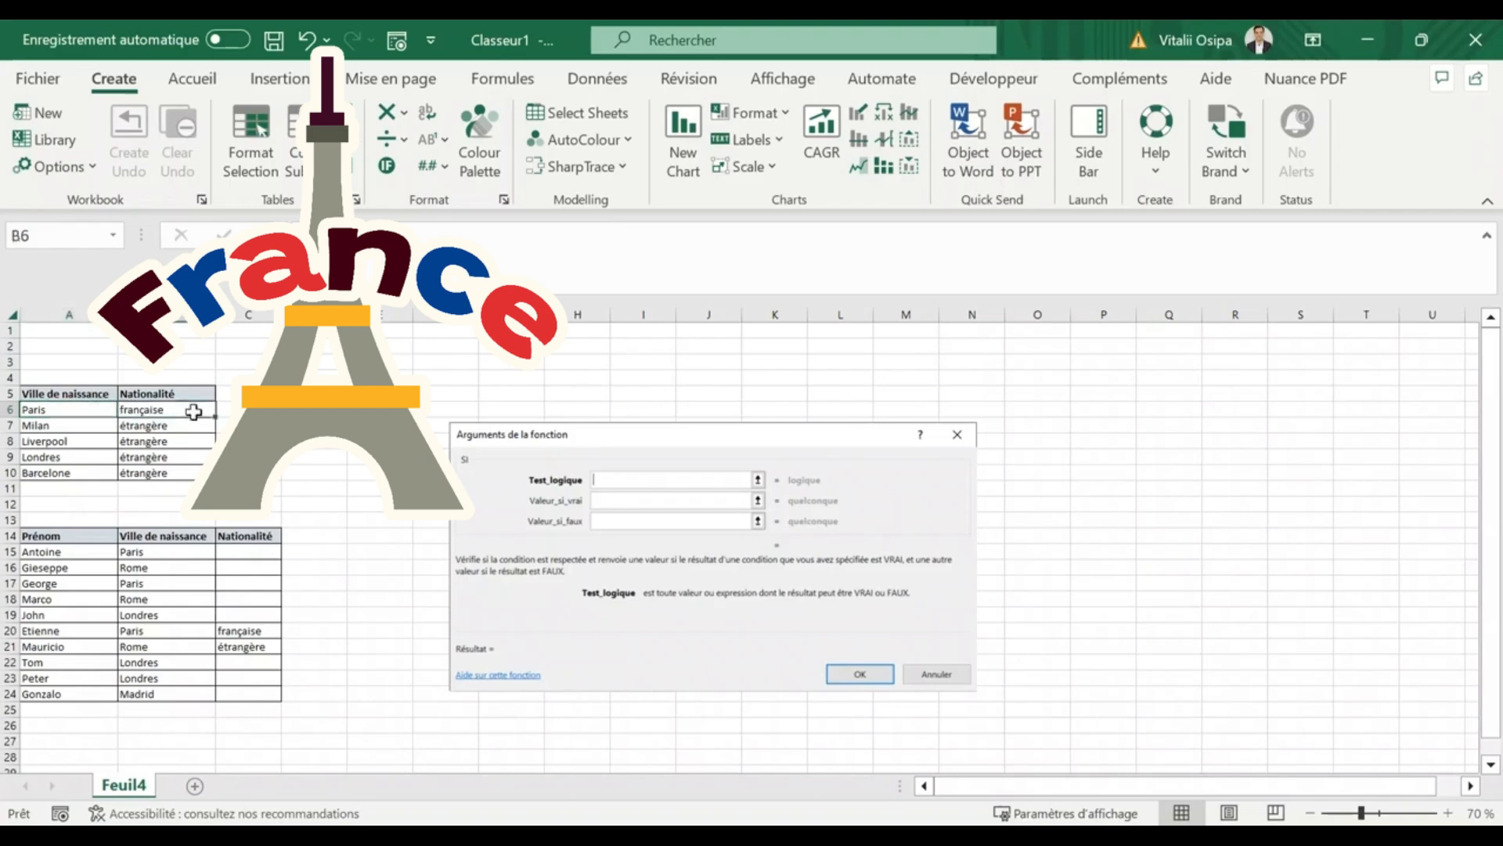
left_click(67, 430)
left_click(78, 440)
left_click(81, 458)
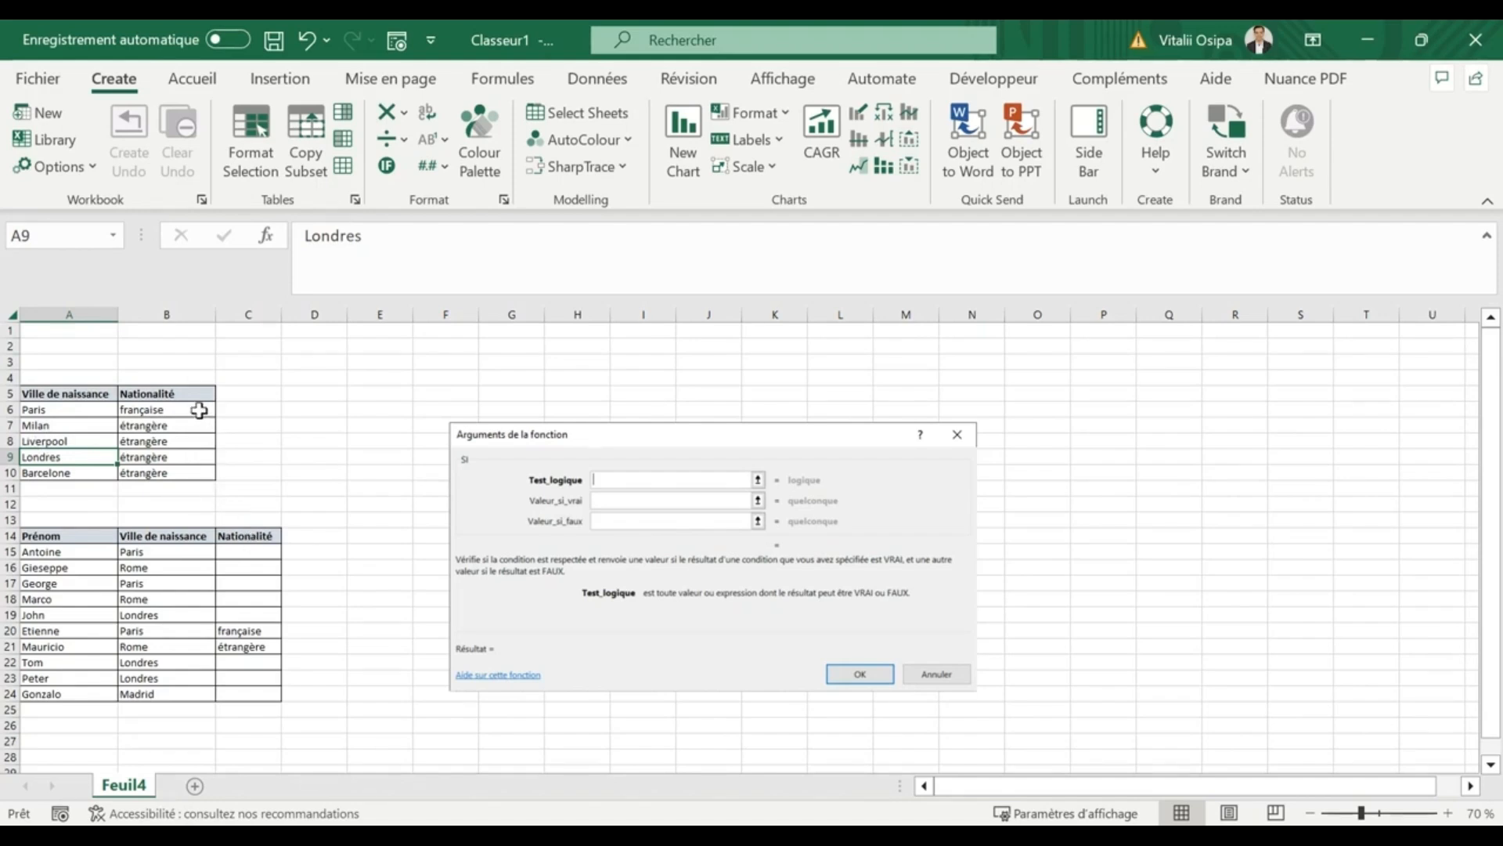
left_click_drag(67, 539, 242, 701)
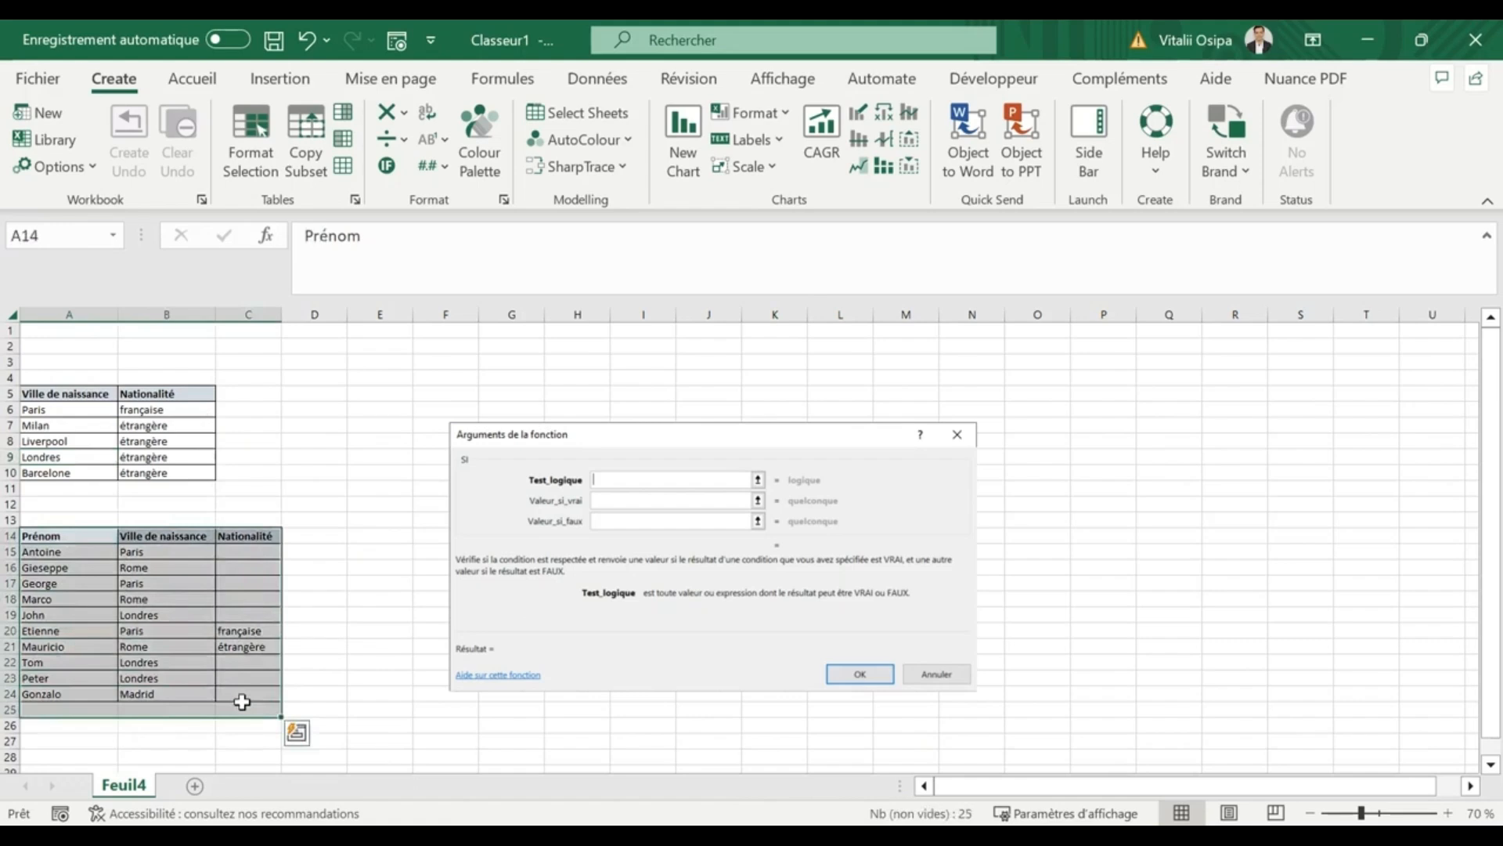
left_click(253, 556)
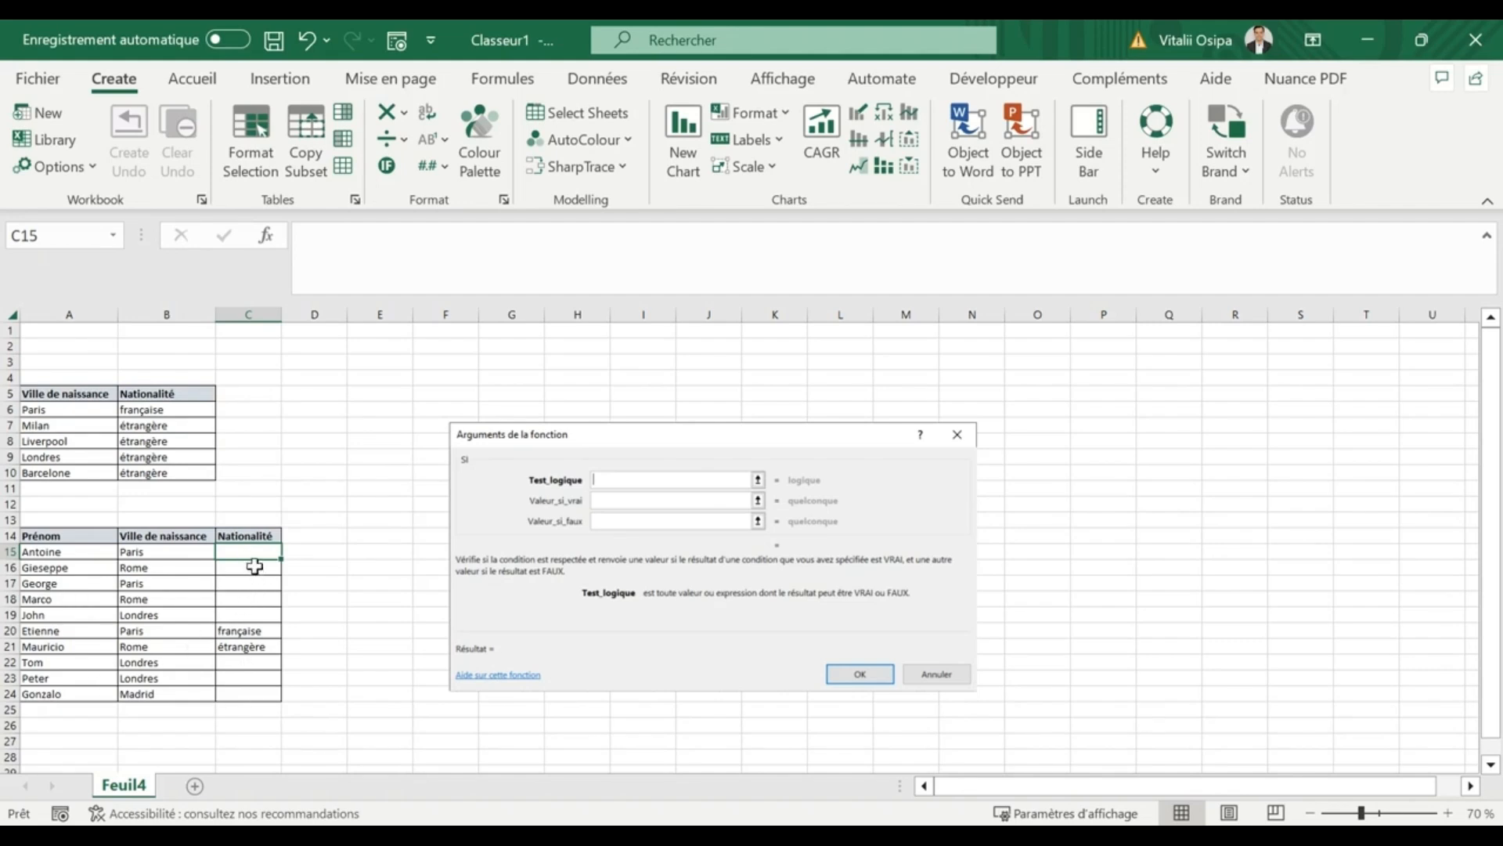
left_click_drag(59, 552, 72, 692)
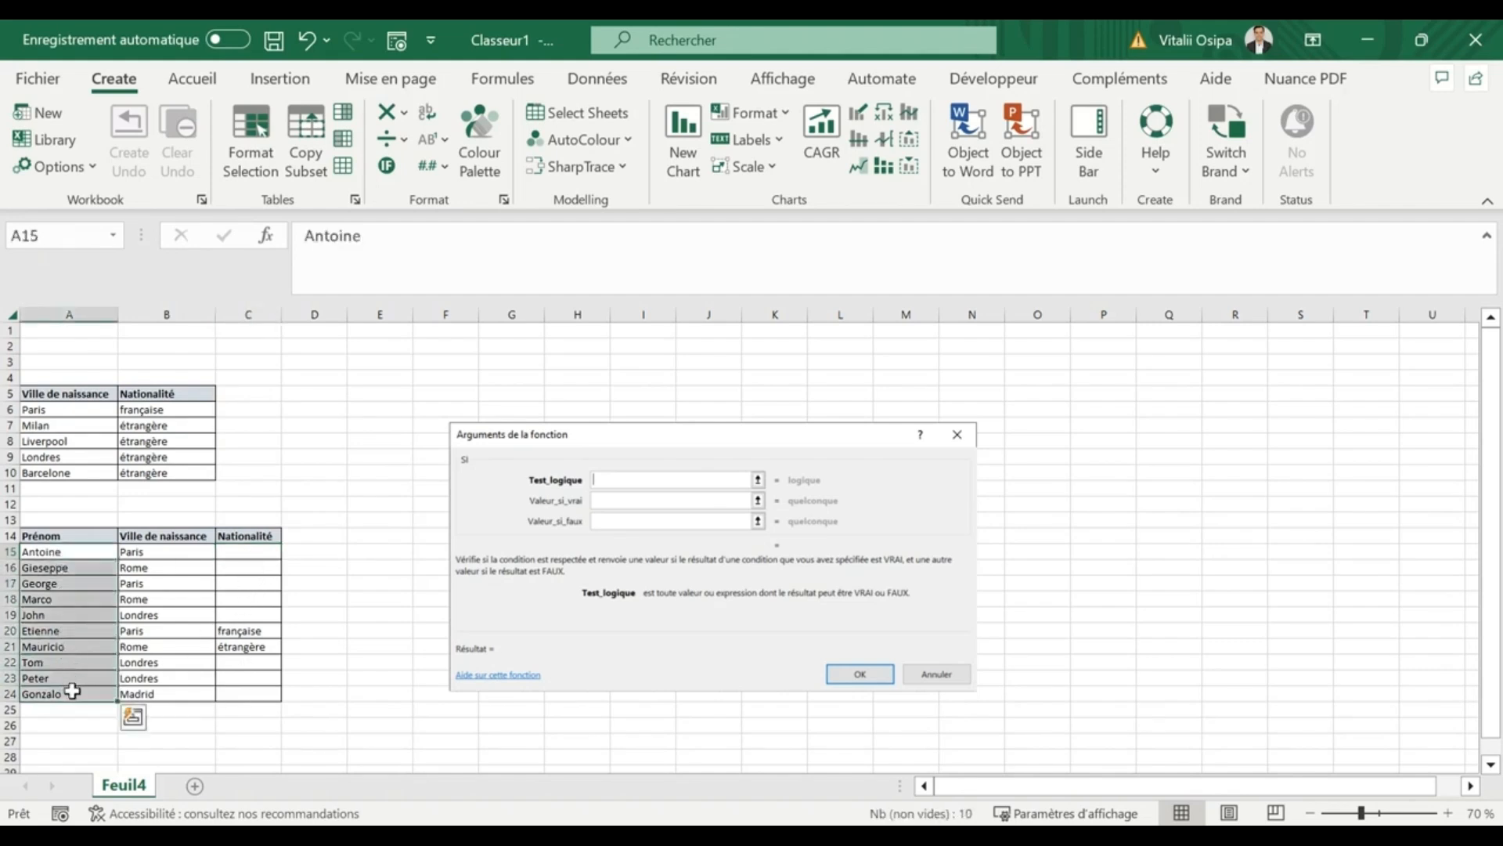
Start a SI formula in C15 with the logical test B15="Paris".
left_click(253, 554)
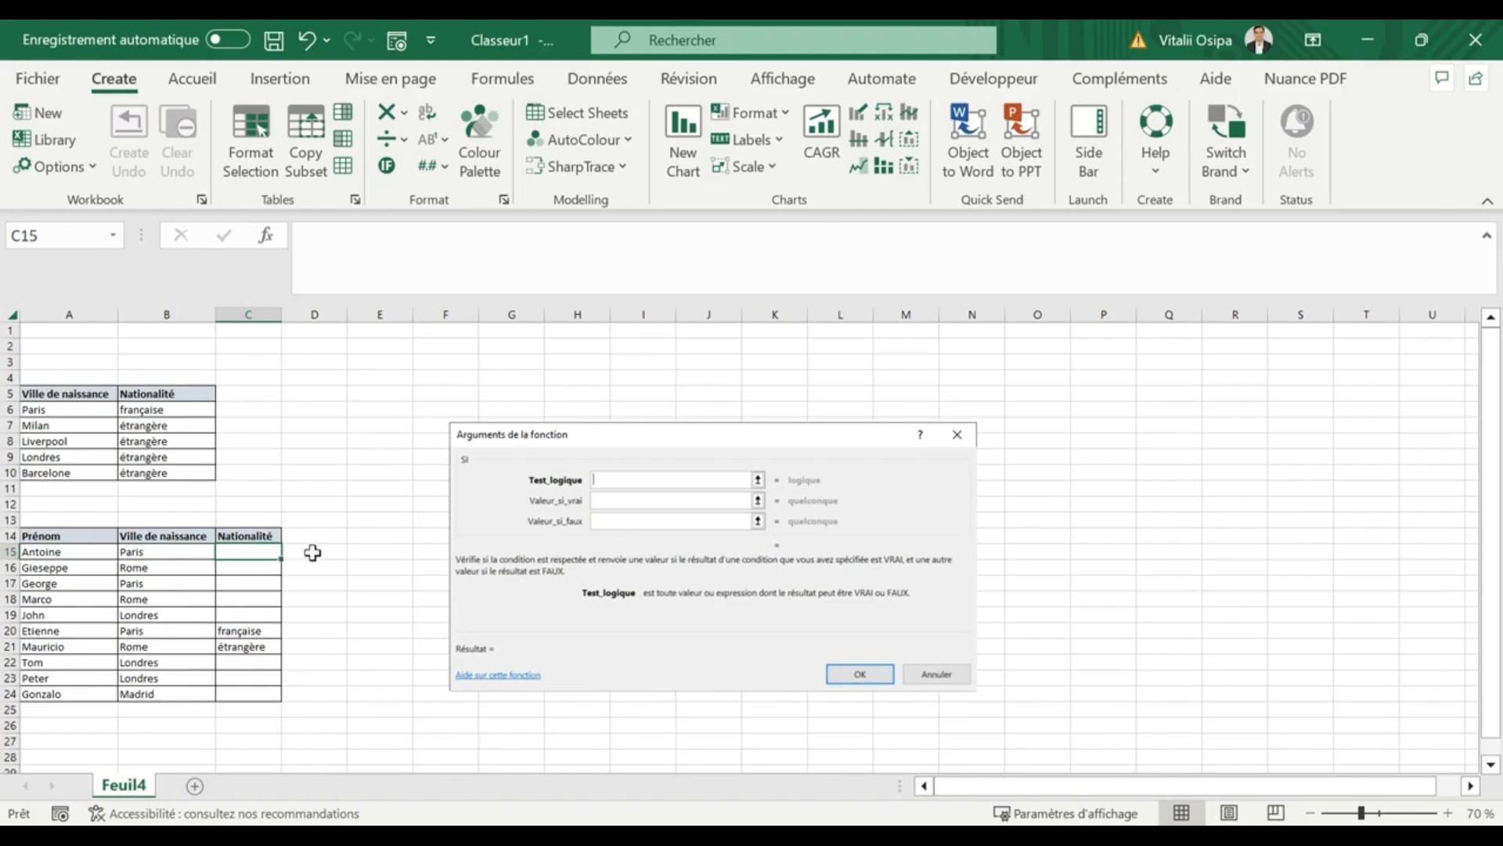
type("=")
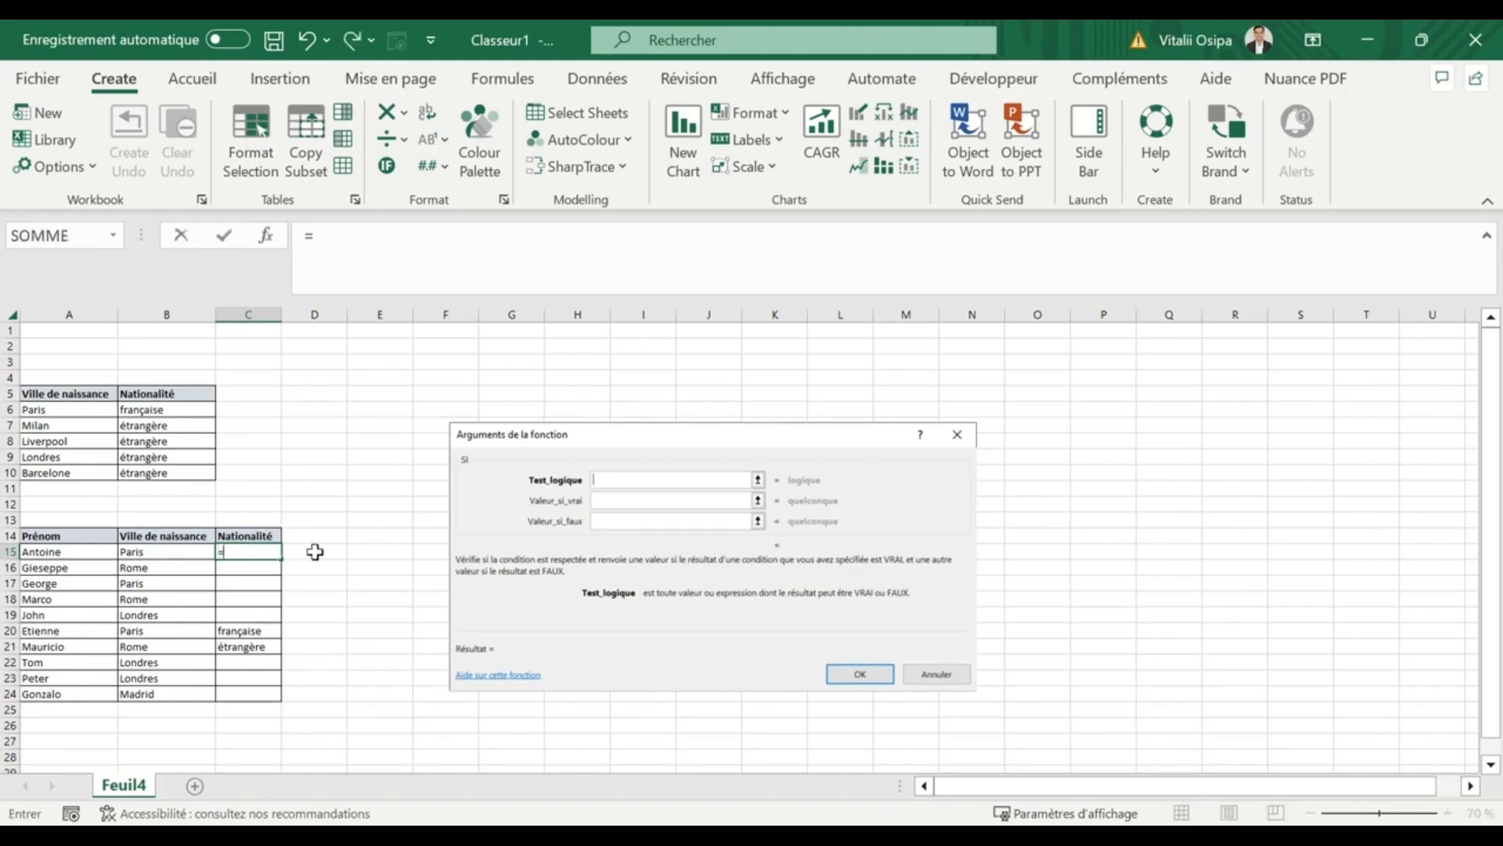
type("si(")
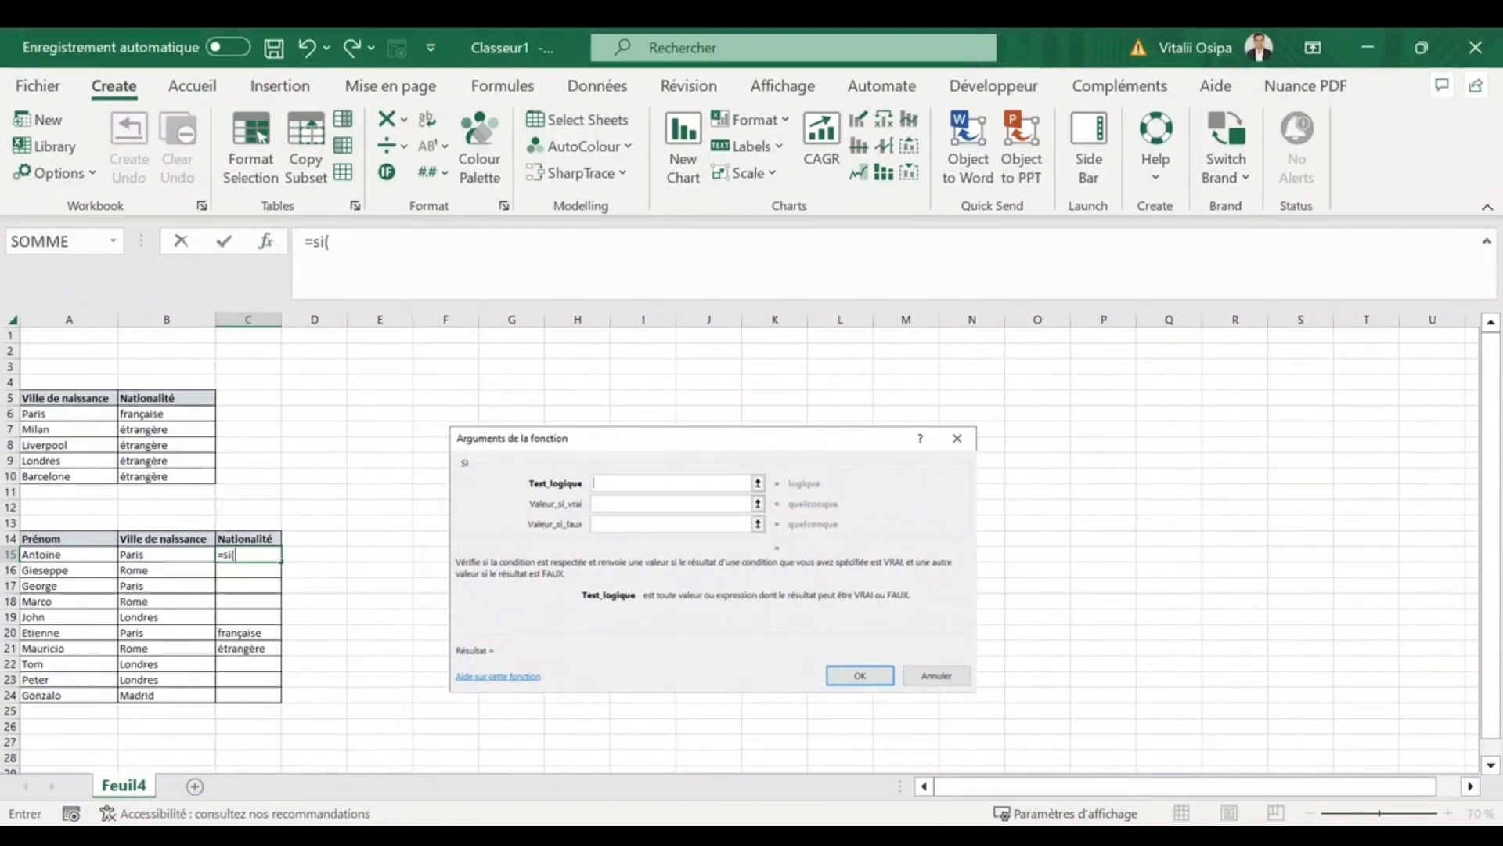
left_click(181, 555)
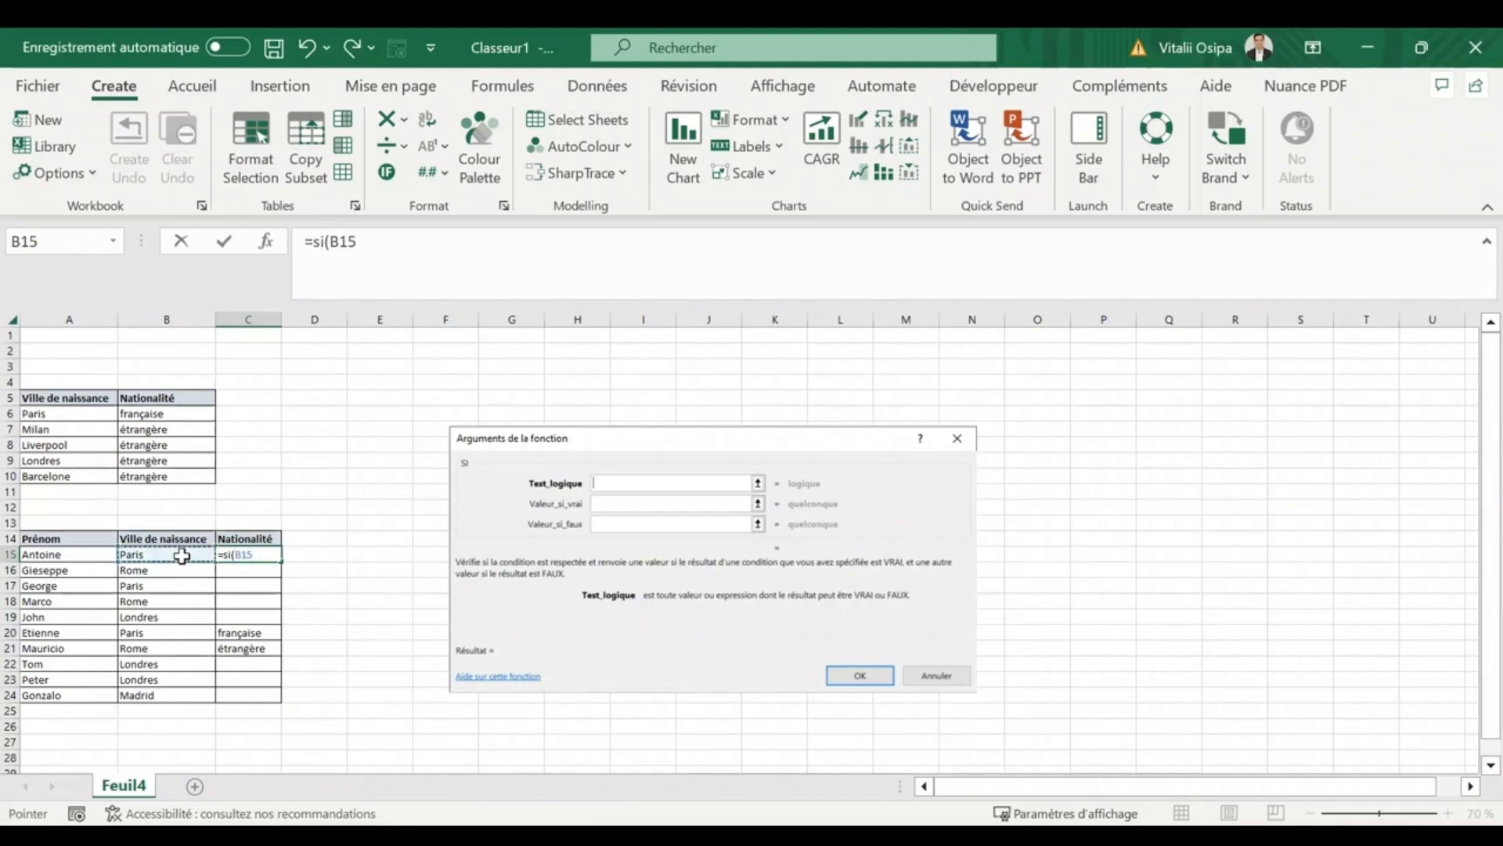
type("=\"PARIS")
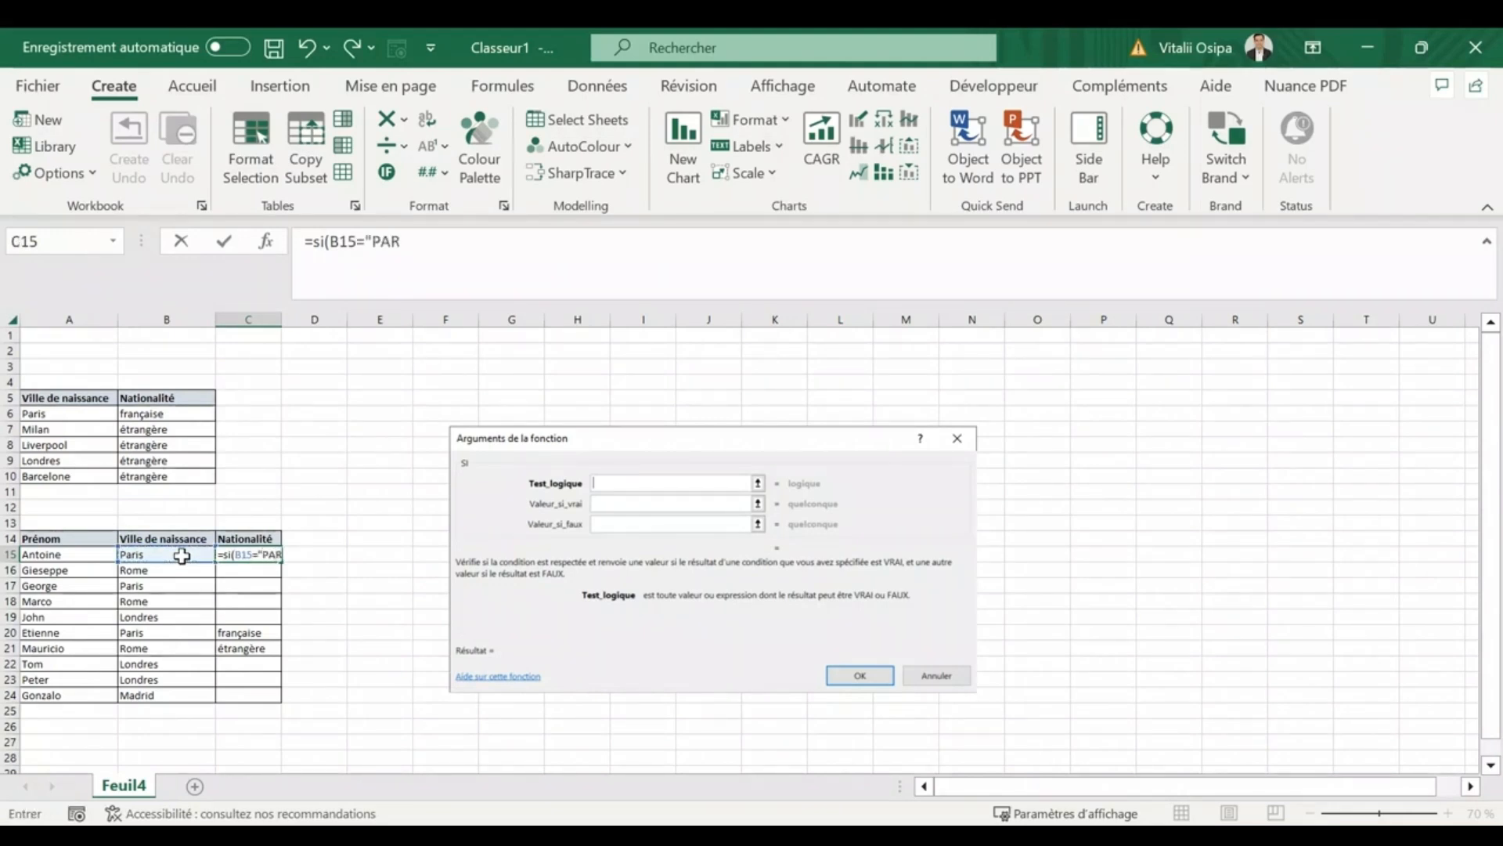
key("BackSpace")
key("BackSpace")
key("BackSpace")
key("BackSpace")
type("aris\"")
Add the absolute reference $B$6 as the value-if-true argument of the SI formula in C15.
type(";")
left_click(173, 415)
left_click(430, 245)
type("$")
left_click(420, 244)
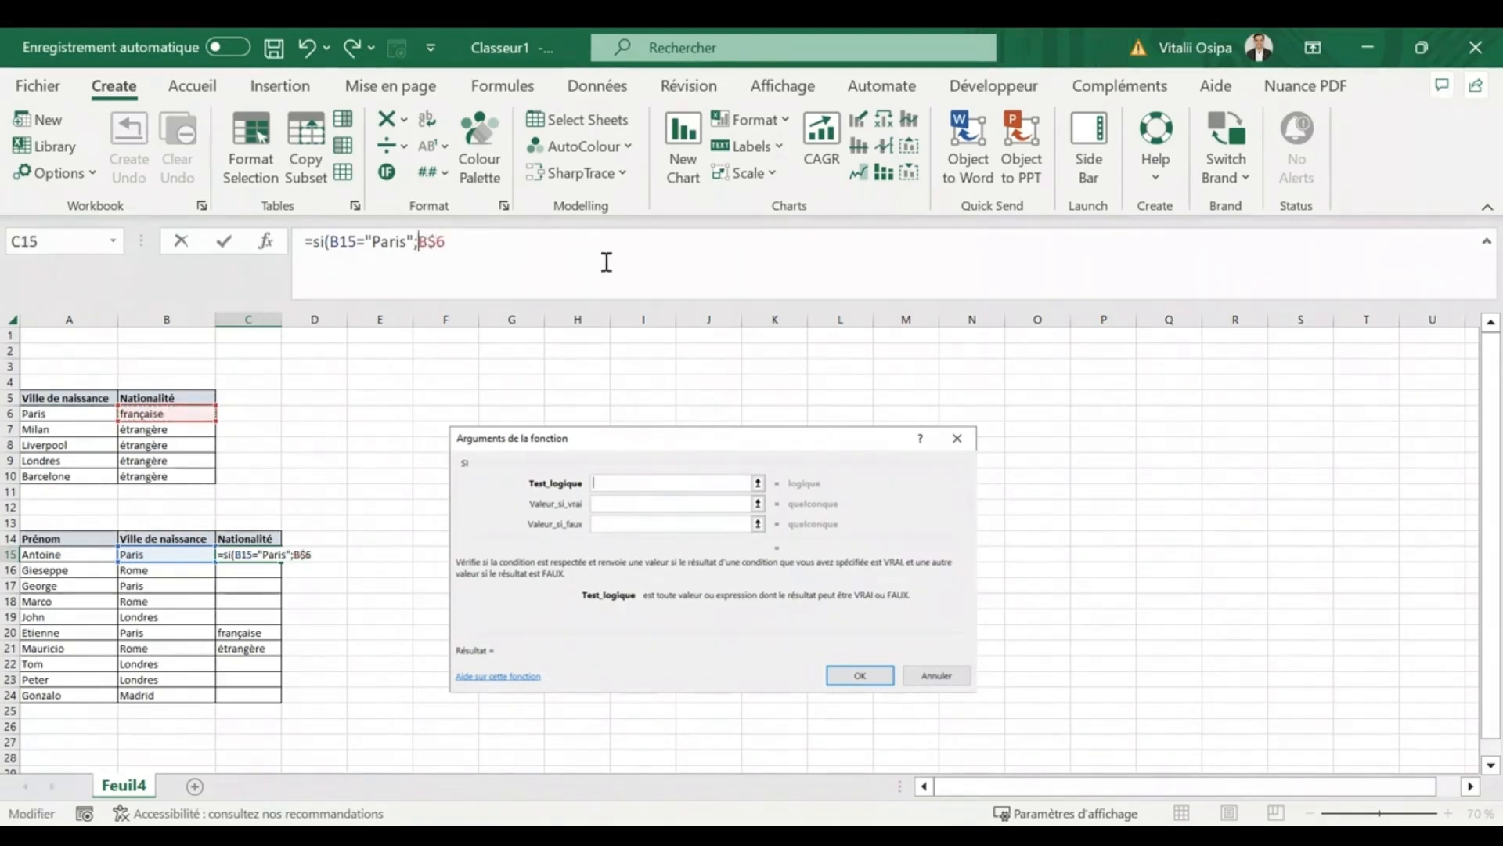
type("$")
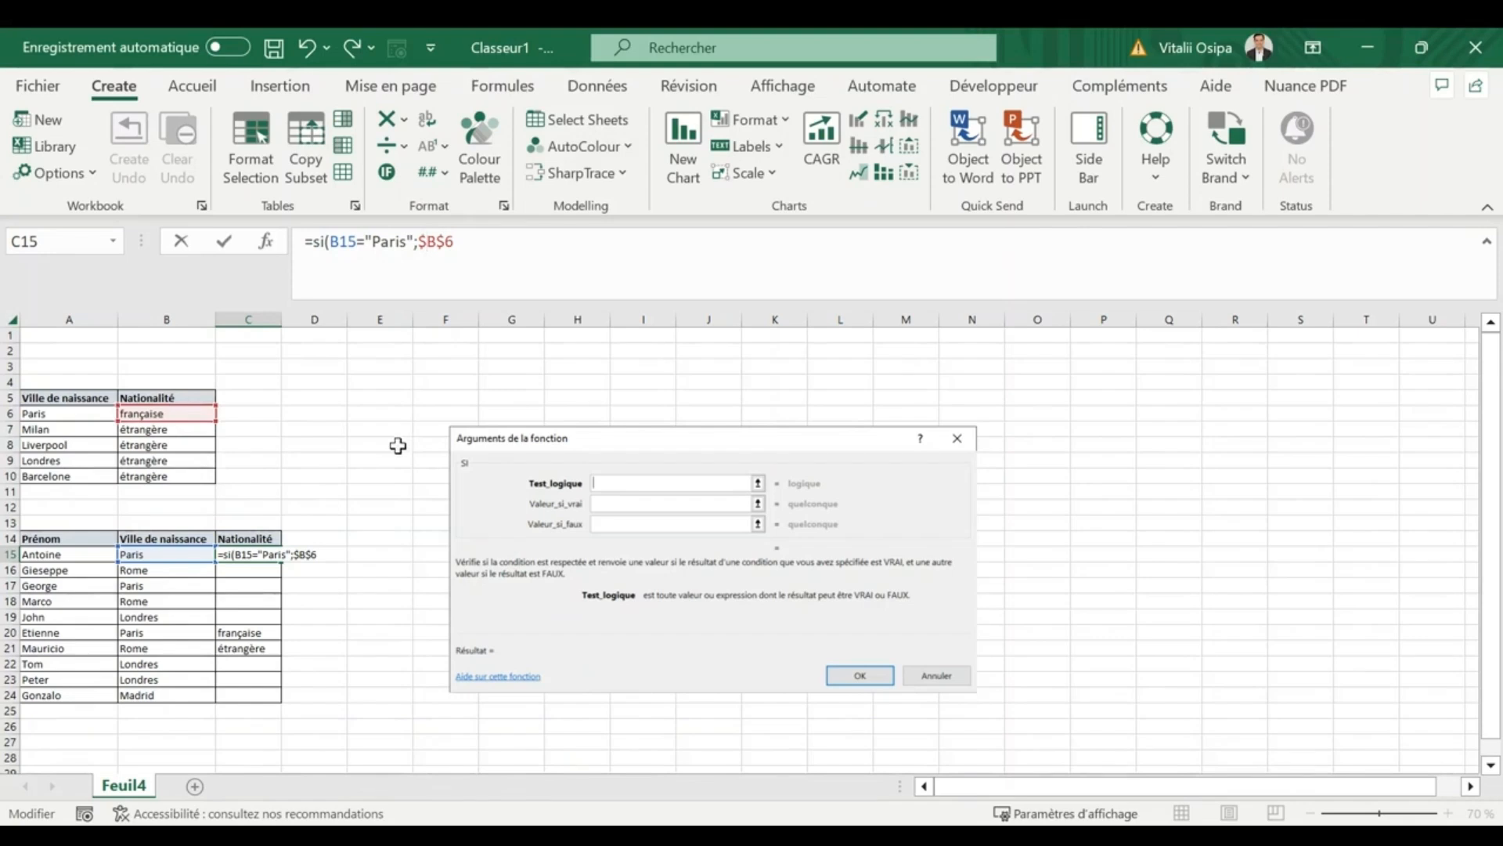
Add the absolute reference $B$7 as the value-if-false argument, then close and enter the SI formula in C15.
left_click(510, 253)
type(";")
left_click(187, 427)
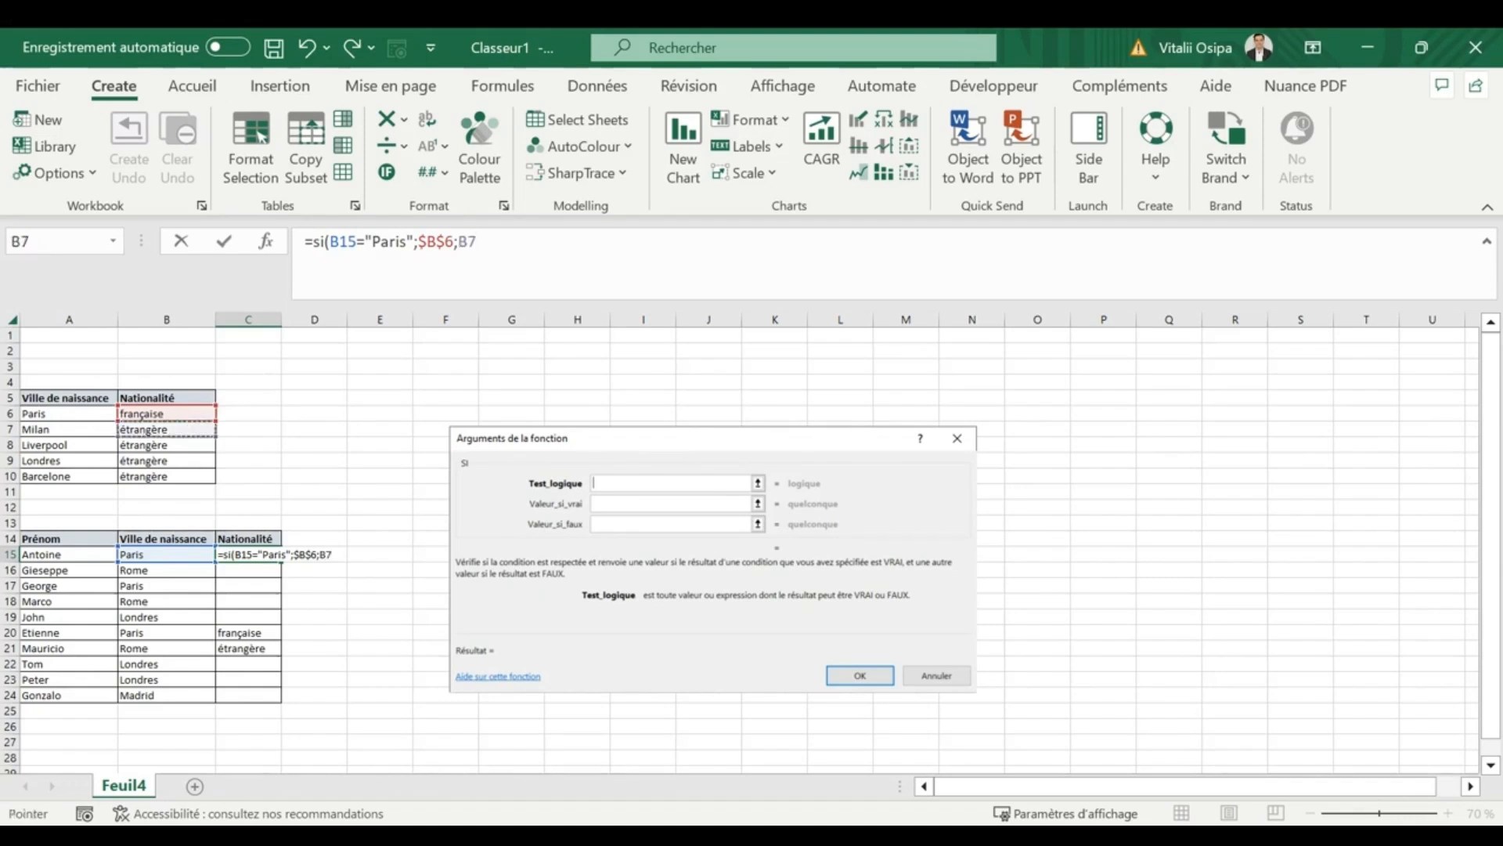
left_click(470, 246)
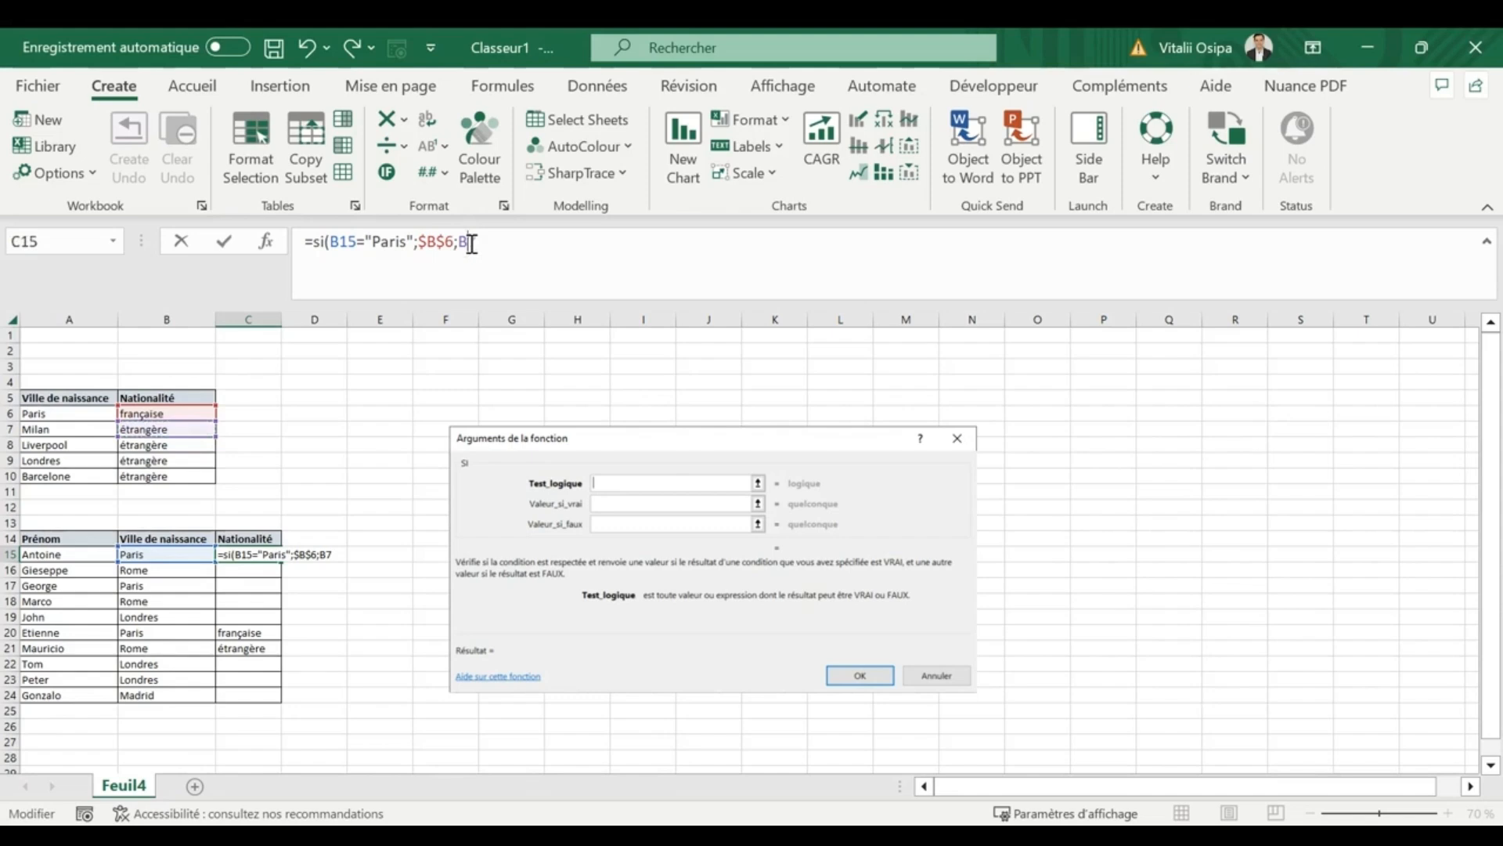
left_click(464, 243)
type("$")
left_click(460, 244)
type("$B$")
left_click(511, 240)
type(")")
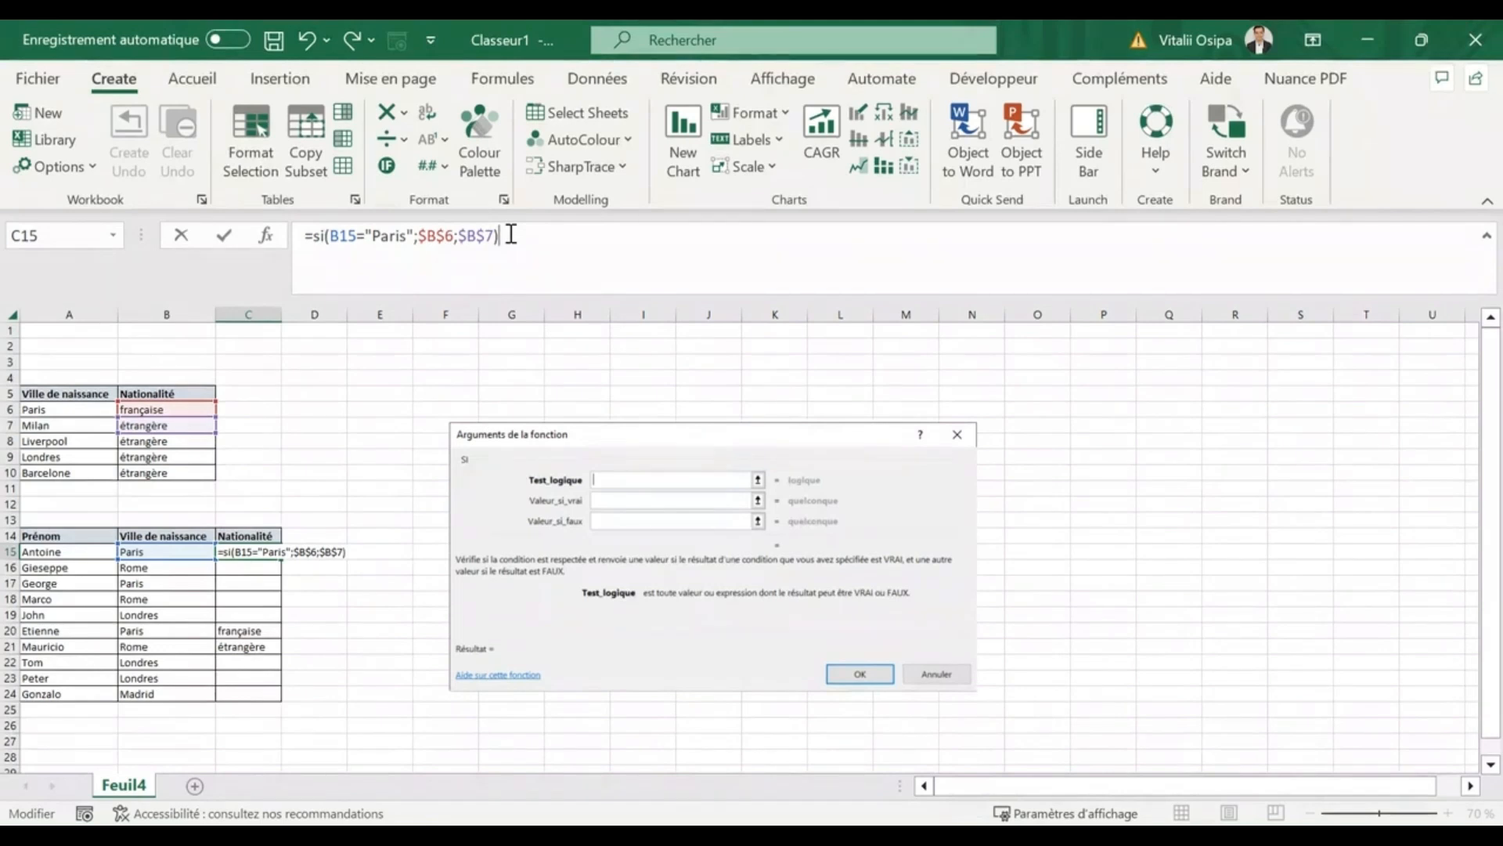
key("Return")
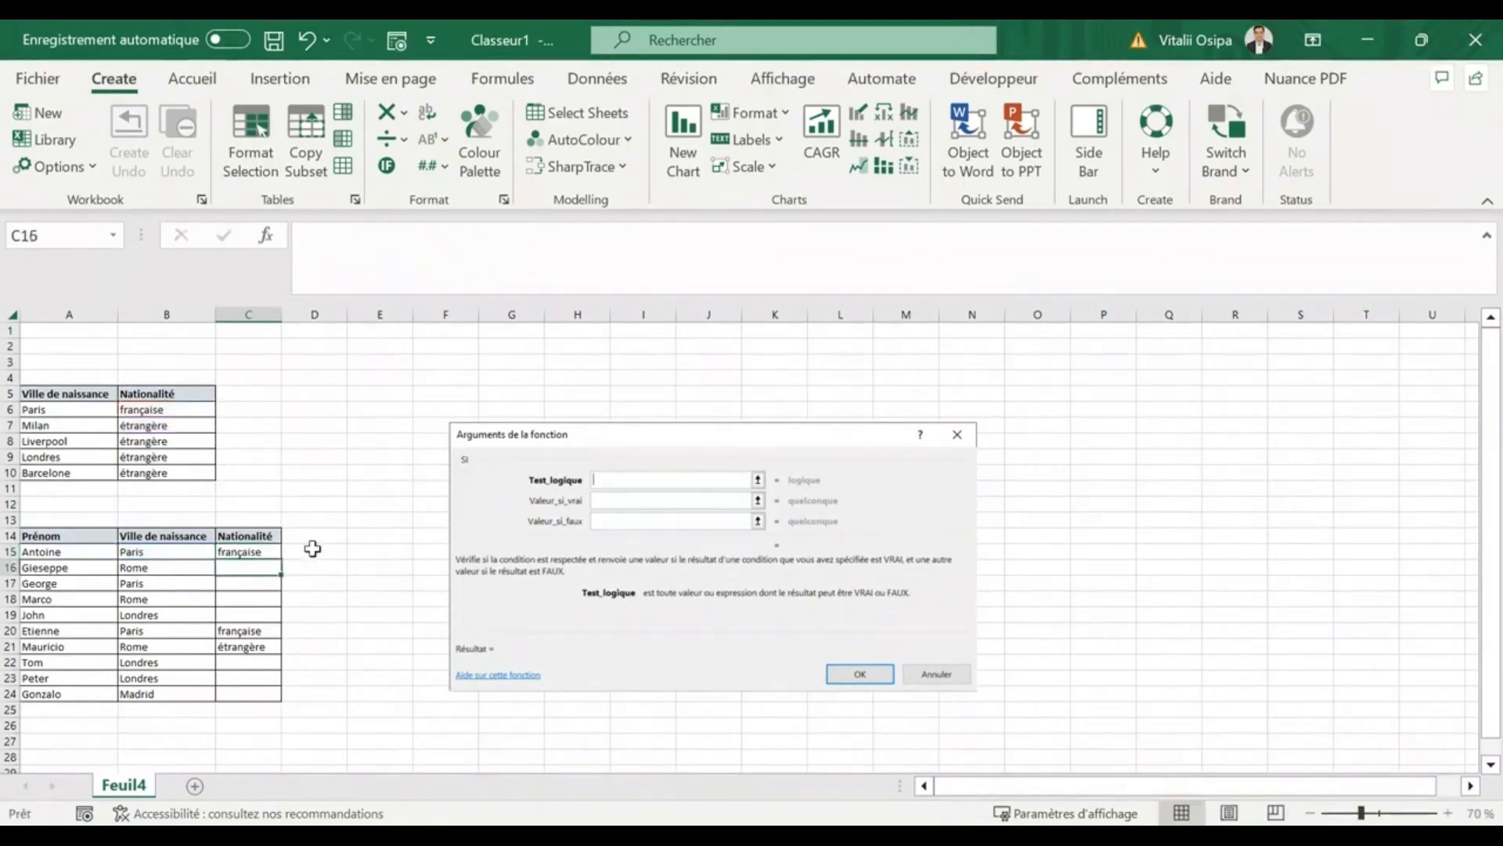
Fill the SI formula from C15 down to C24 and check the birth city in B15 and the copied formula in C16.
left_click(262, 553)
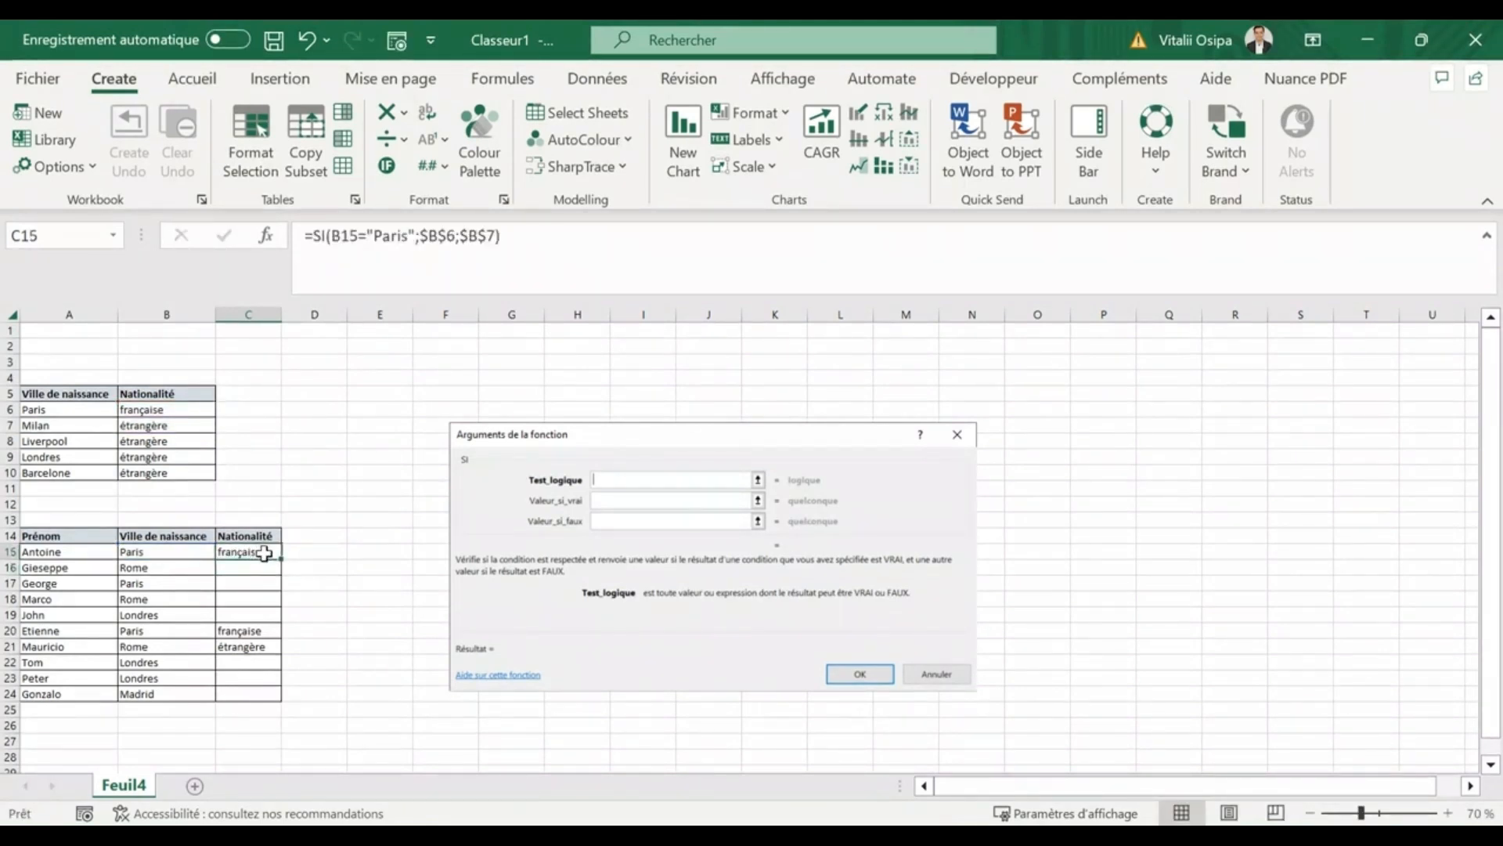
left_click_drag(282, 561, 275, 702)
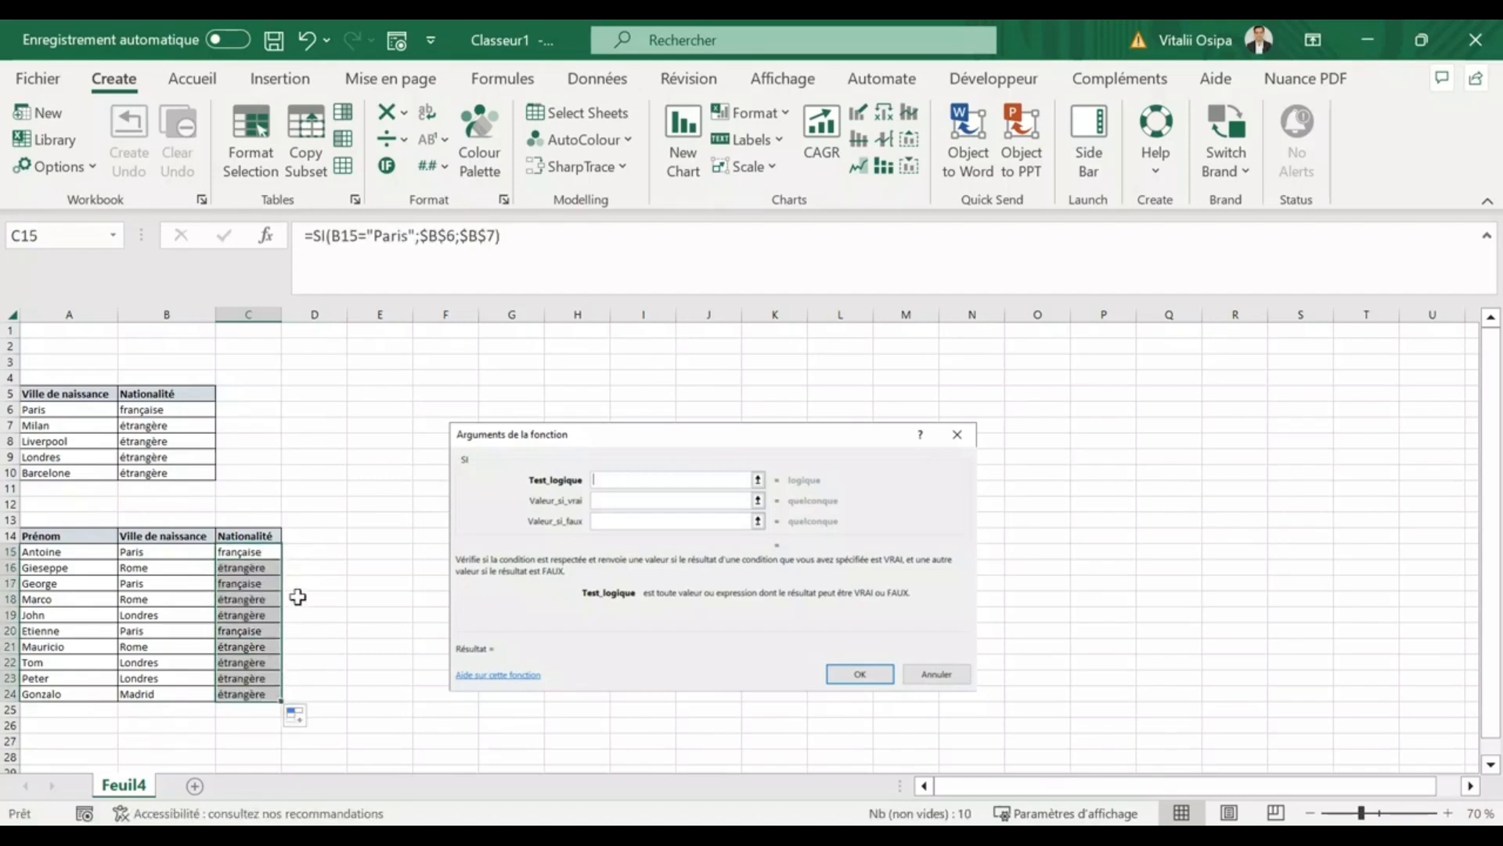
left_click(186, 549)
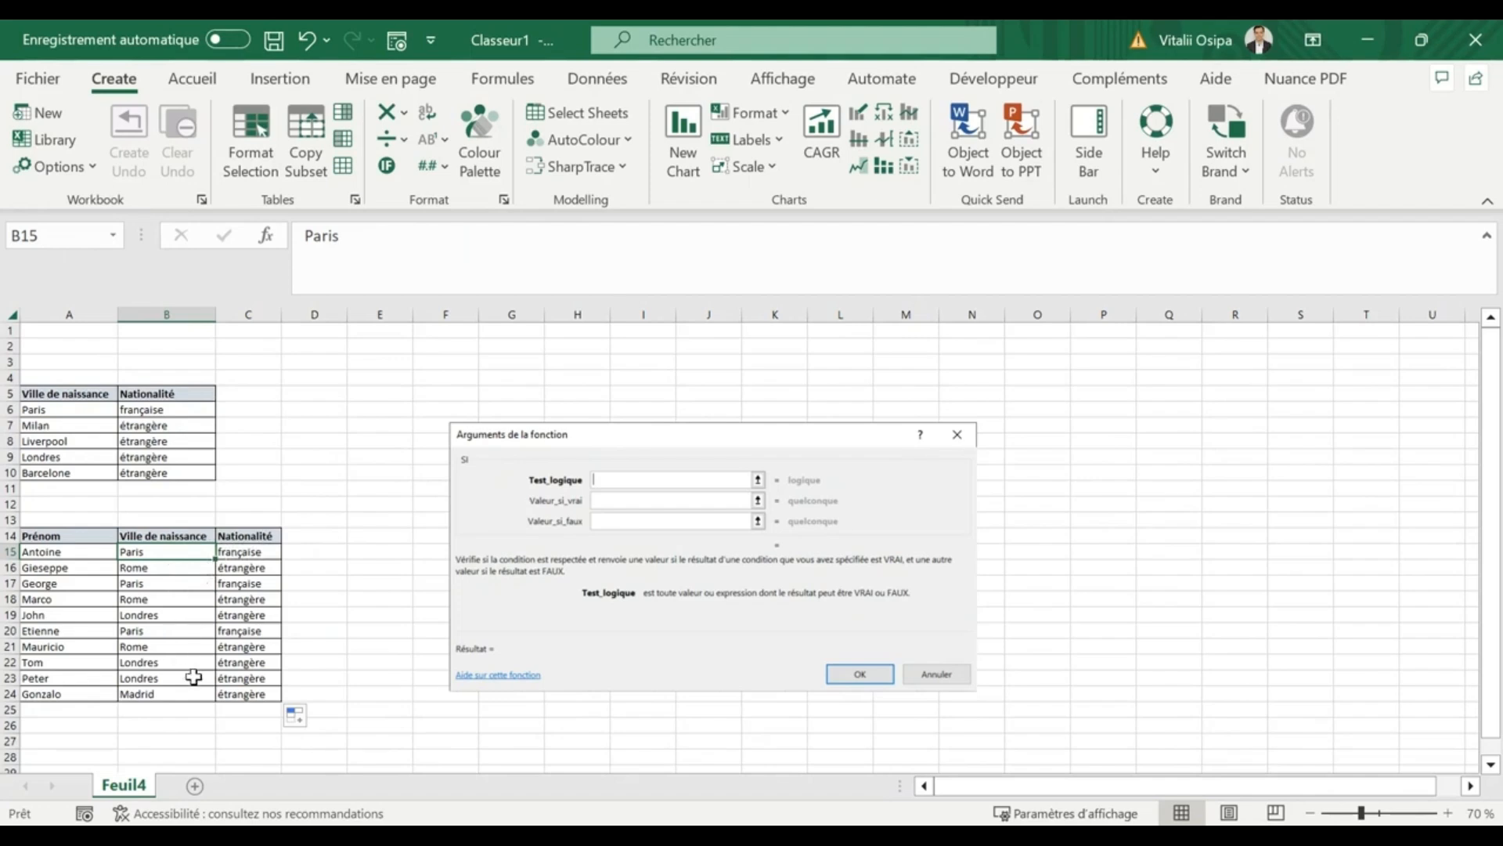
left_click(267, 567)
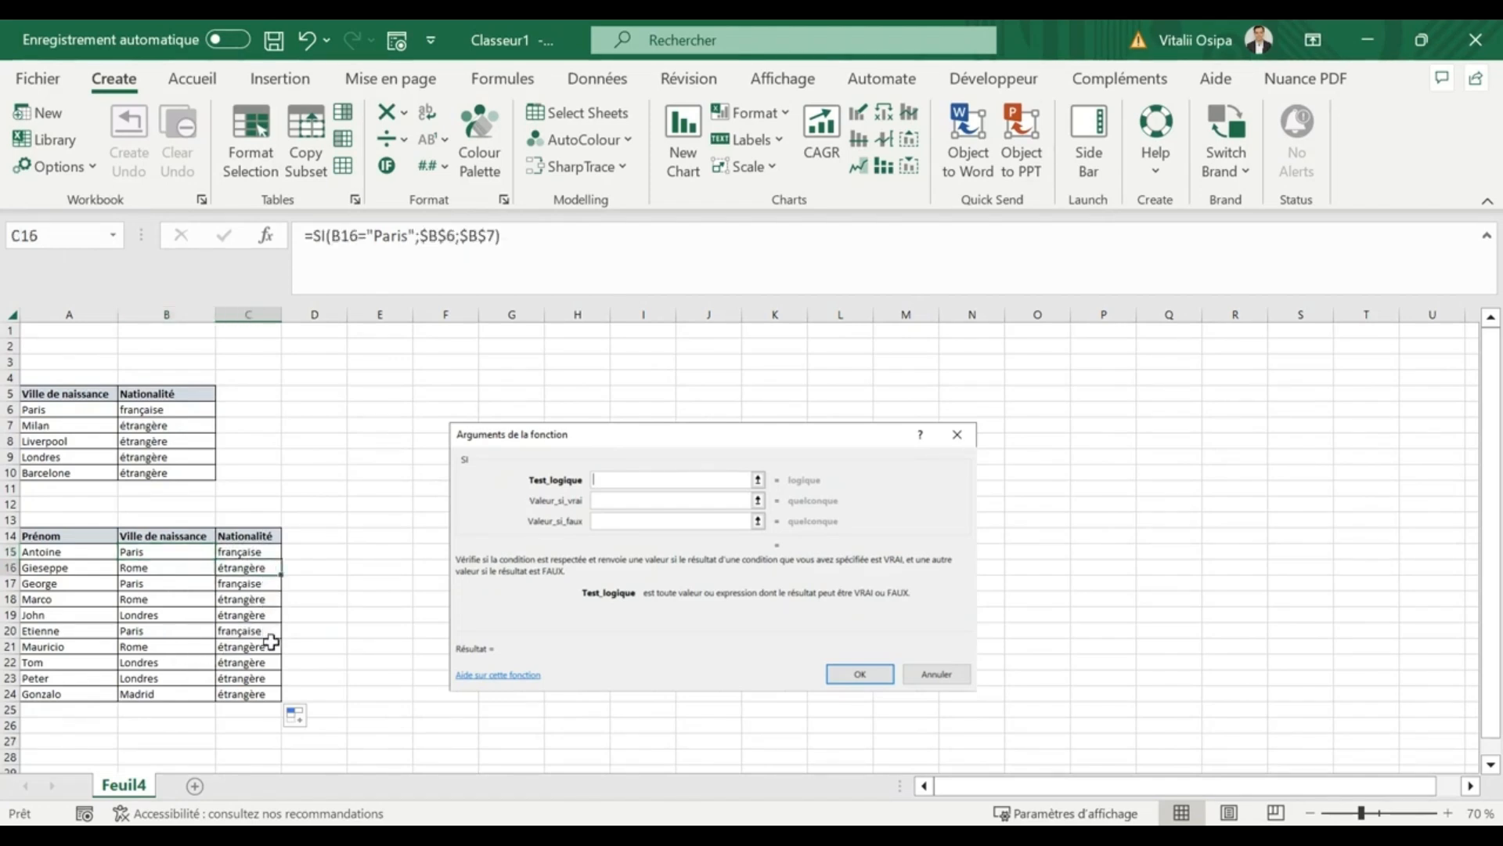